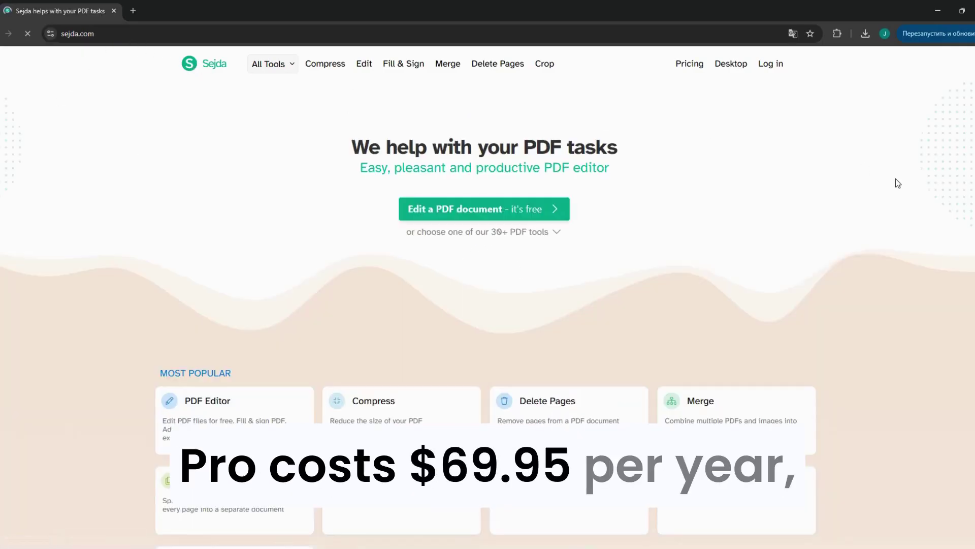
# Step: Scroll down the WeTransfer page and download the 250 MB Sejda PDF Editor RAR archive
pyautogui.scroll(-8, 896, 184)
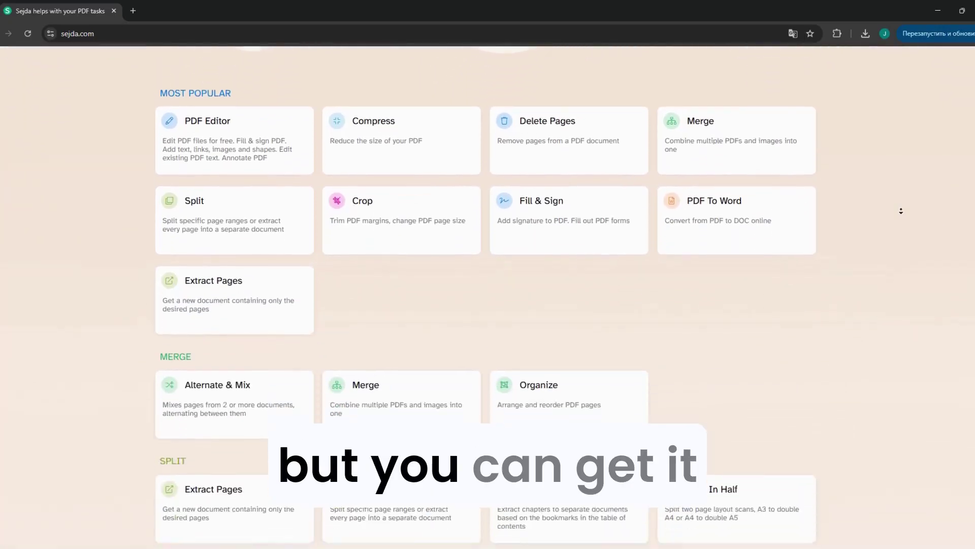
pyautogui.scroll(-9, 902, 211)
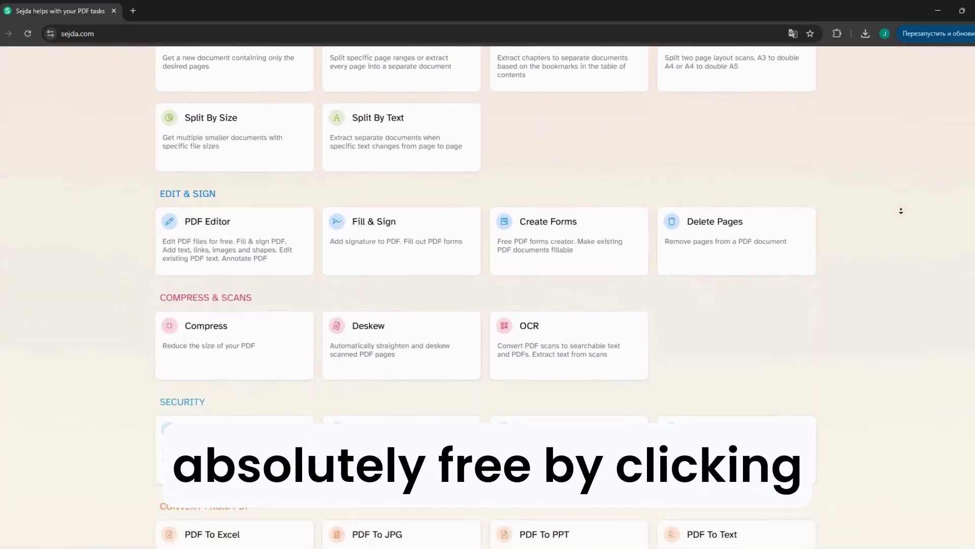
pyautogui.scroll(-9, 901, 211)
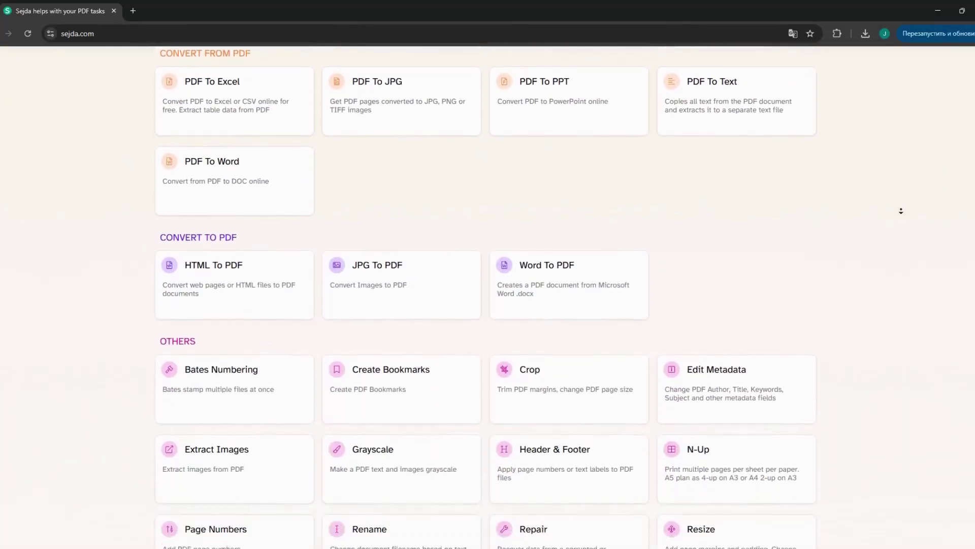
pyautogui.scroll(-9, 901, 211)
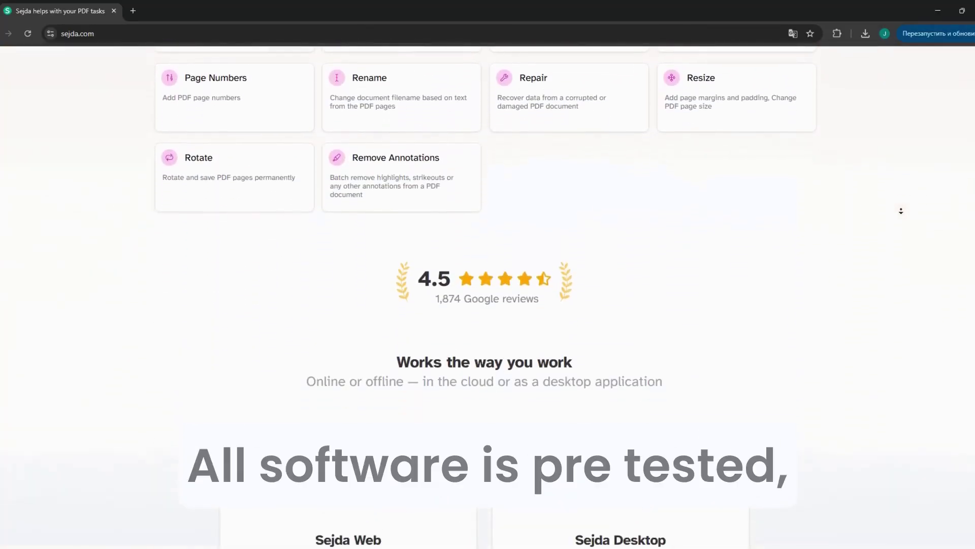
pyautogui.scroll(-9, 901, 210)
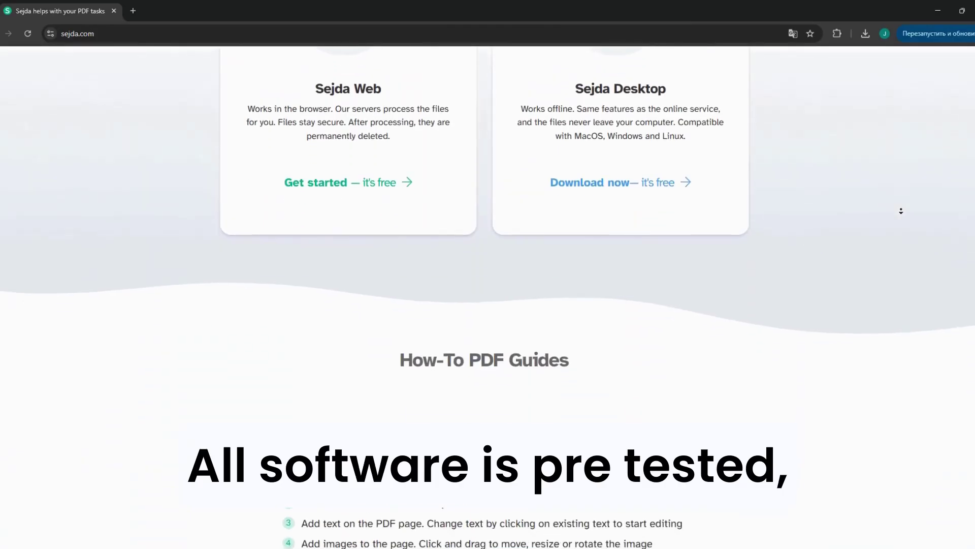
pyautogui.scroll(-9, 901, 211)
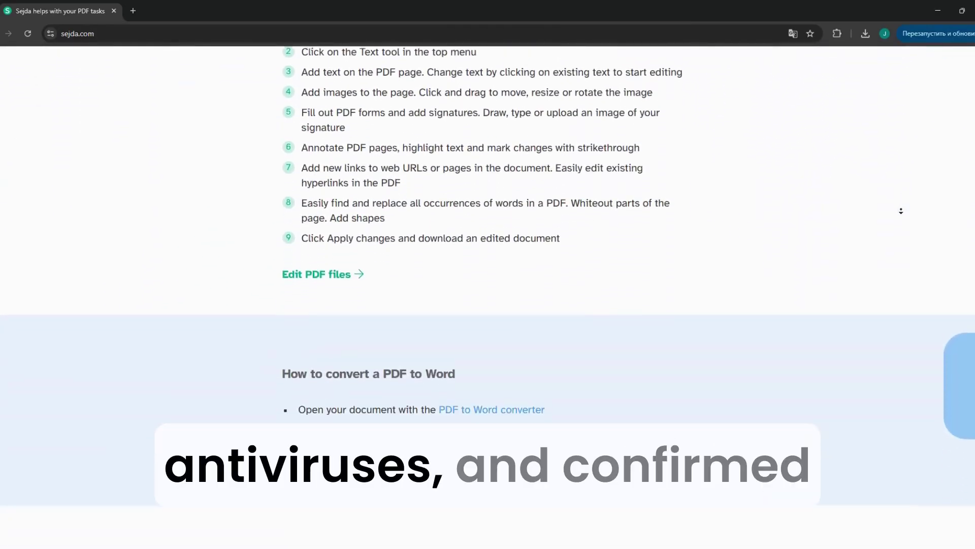
pyautogui.scroll(-9, 901, 210)
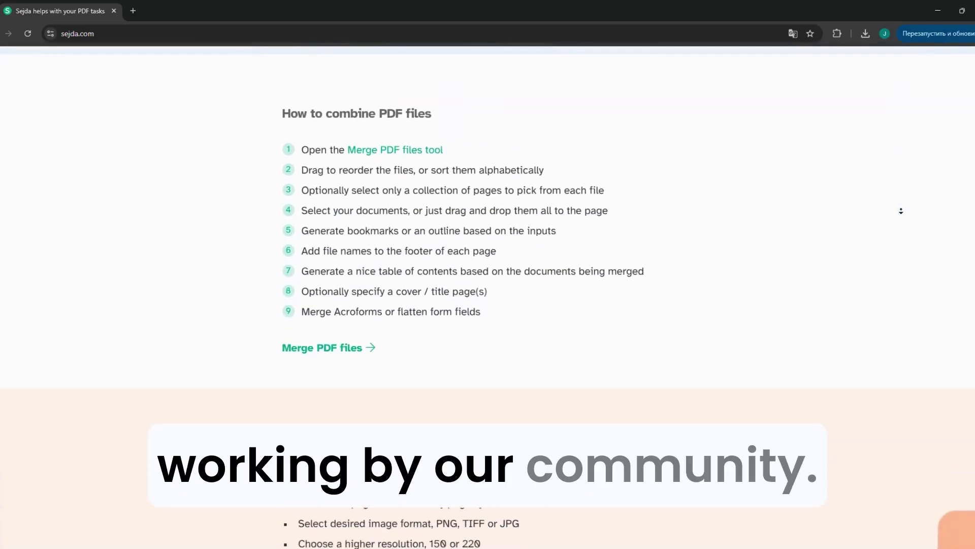
pyautogui.scroll(-2, 901, 211)
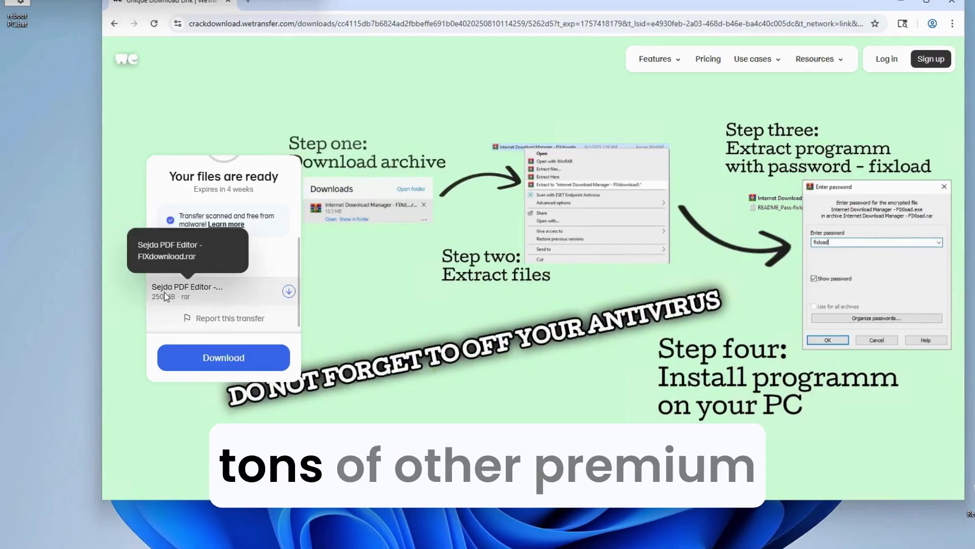
pyautogui.click(220, 356)
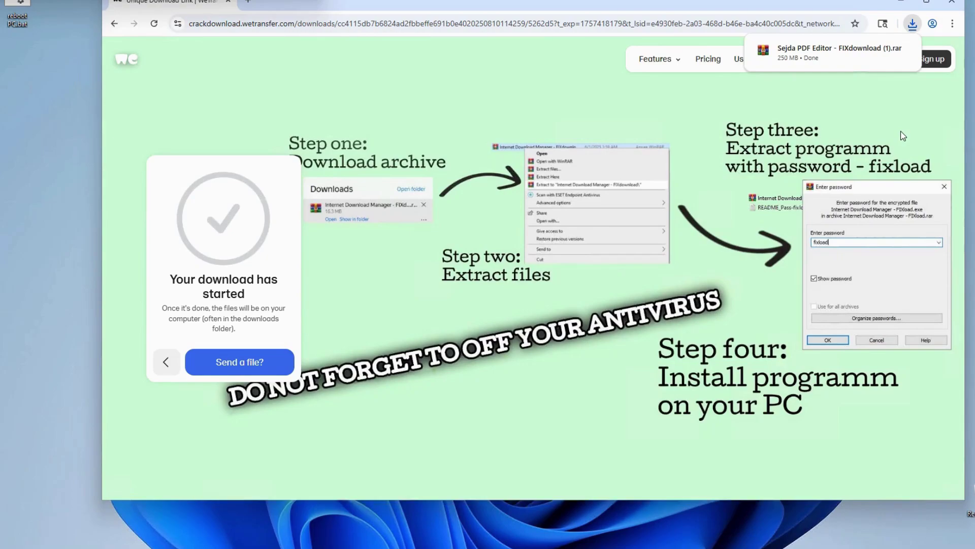
# Step: Show the finished download in Downloads and delete both Sejda PDF Editor .rar archives there
pyautogui.click(913, 23)
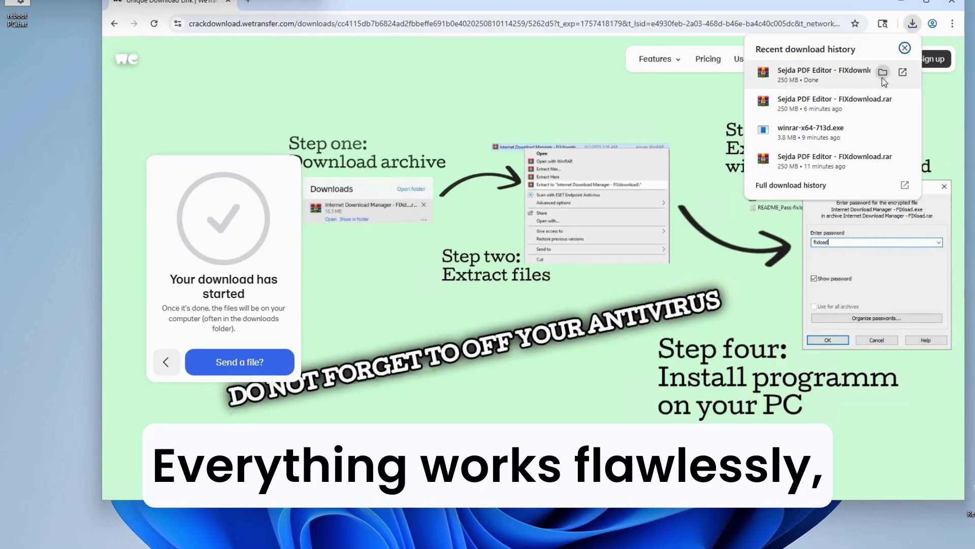
pyautogui.click(893, 70)
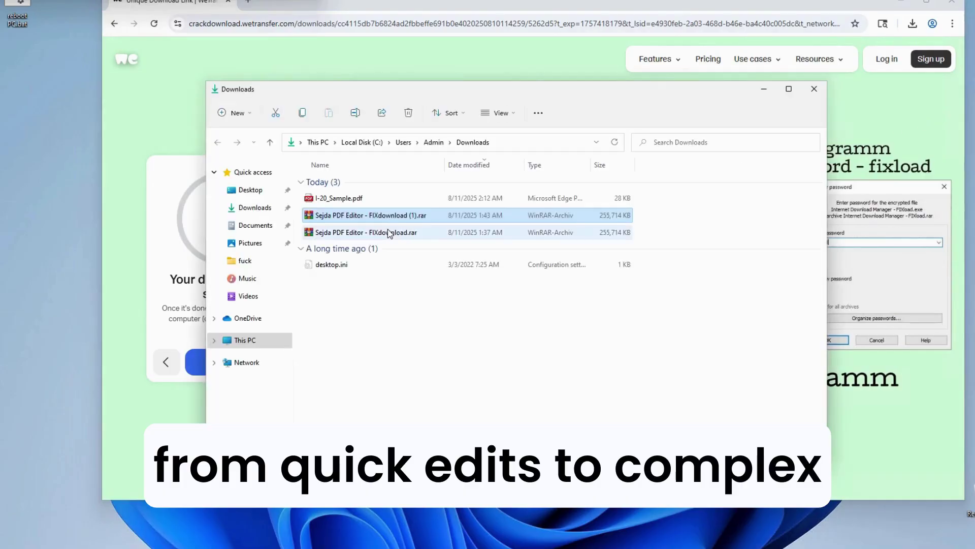
pyautogui.click(385, 232)
pyautogui.press('Delete')
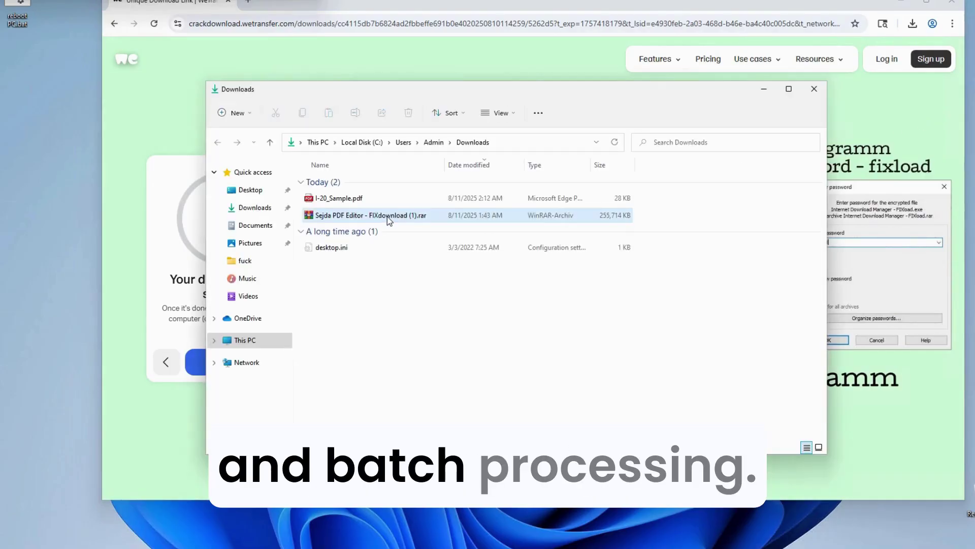
pyautogui.press('Delete')
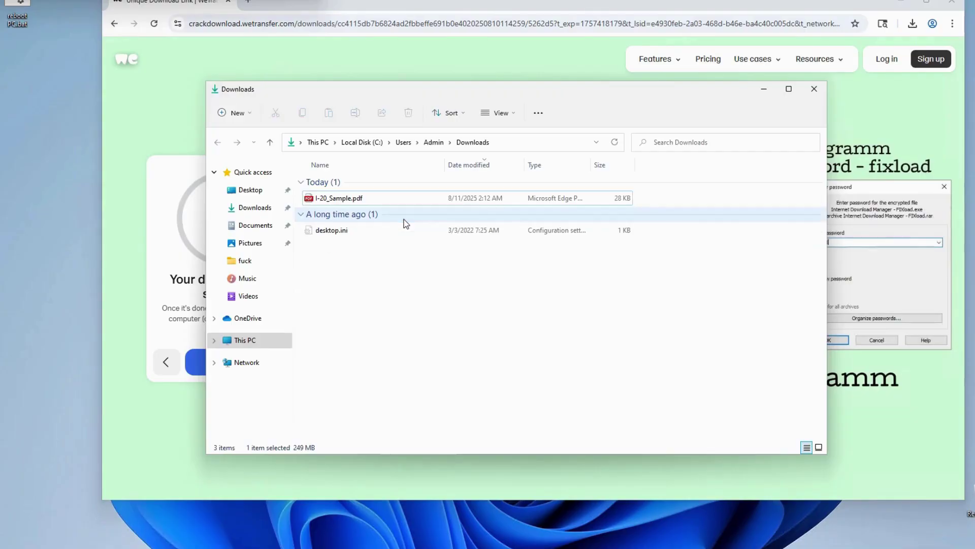
# Step: Close Downloads, go back to the WeTransfer file list, and re-download the Sejda archive, checking progress
pyautogui.click(813, 90)
pyautogui.click(165, 361)
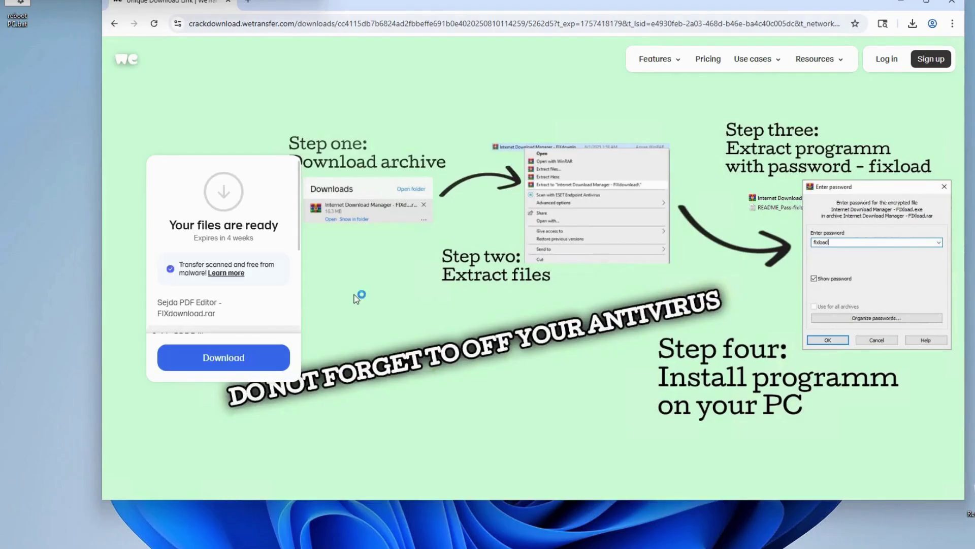
pyautogui.click(224, 357)
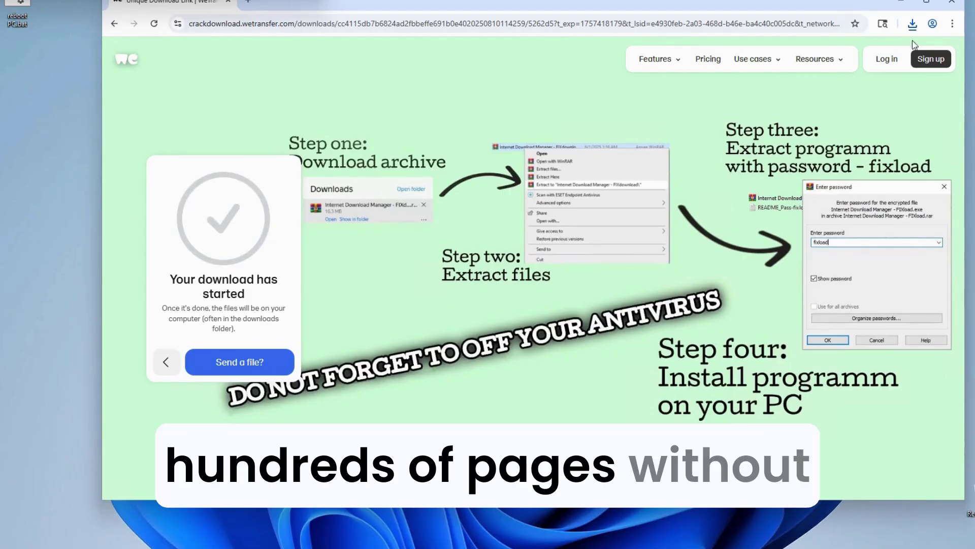
pyautogui.click(912, 24)
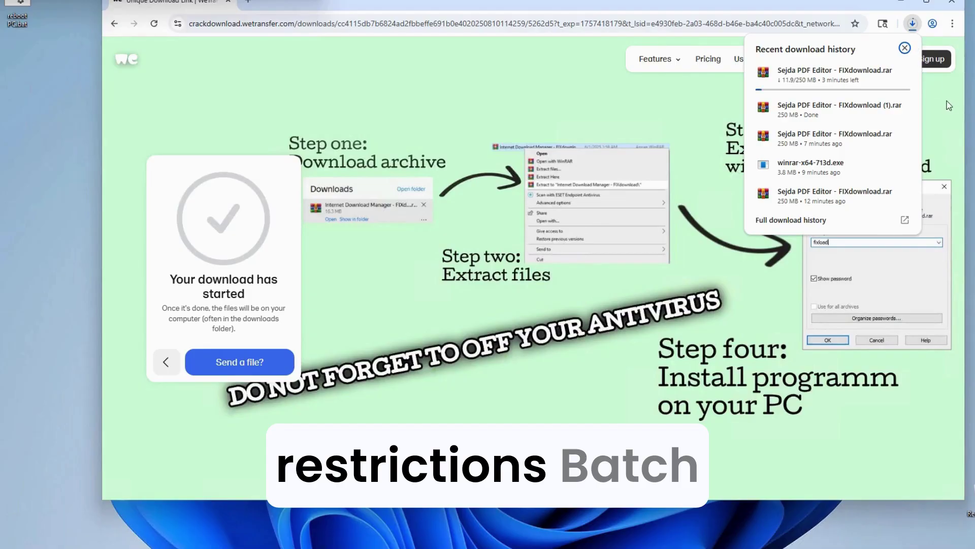
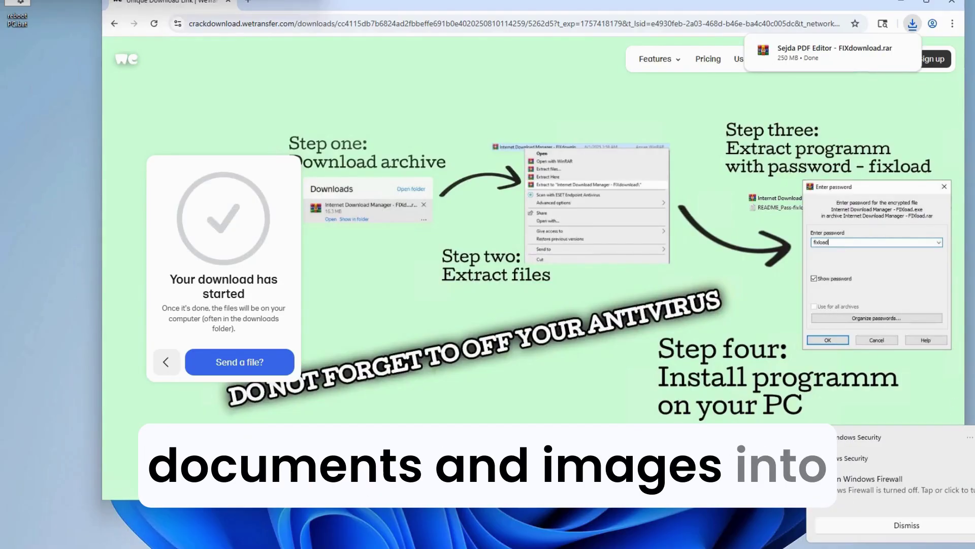
# Step: Extract the downloaded Sejda archive with WinRAR into its own Downloads folder and select that folder
pyautogui.click(884, 51)
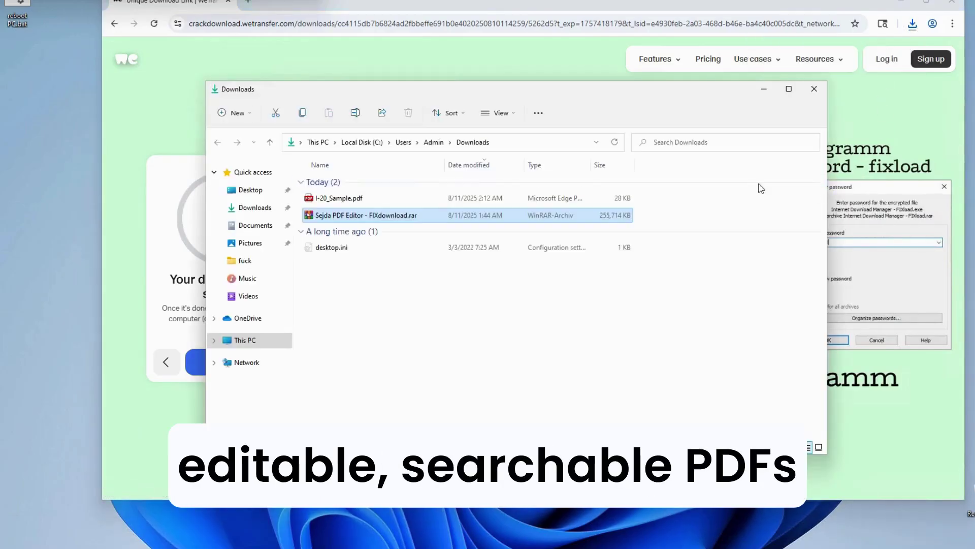
pyautogui.rightClick(378, 222)
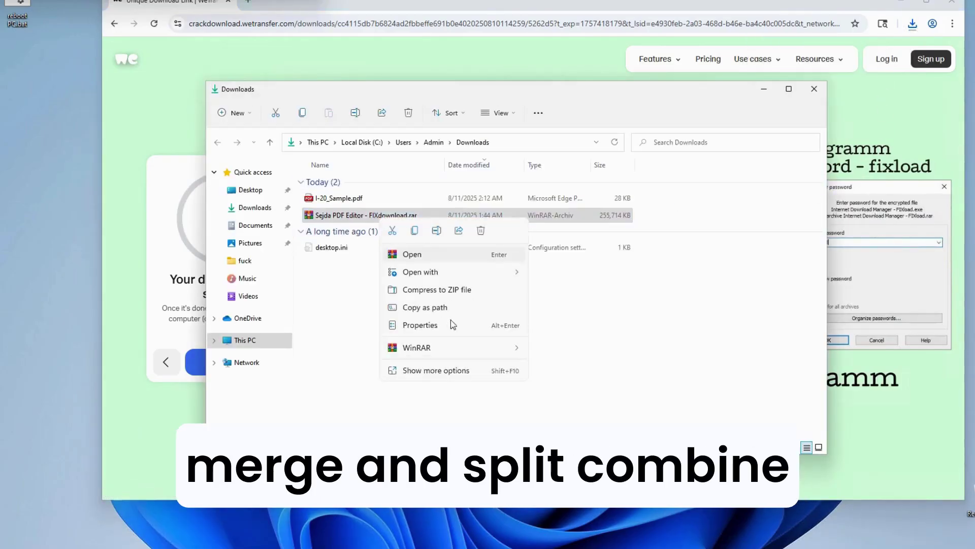
pyautogui.moveTo(450, 354)
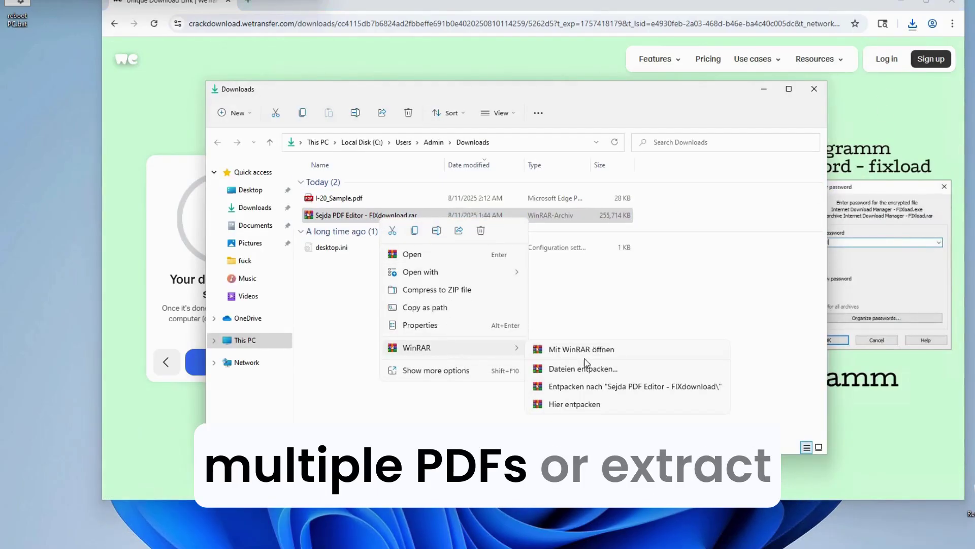
pyautogui.click(596, 387)
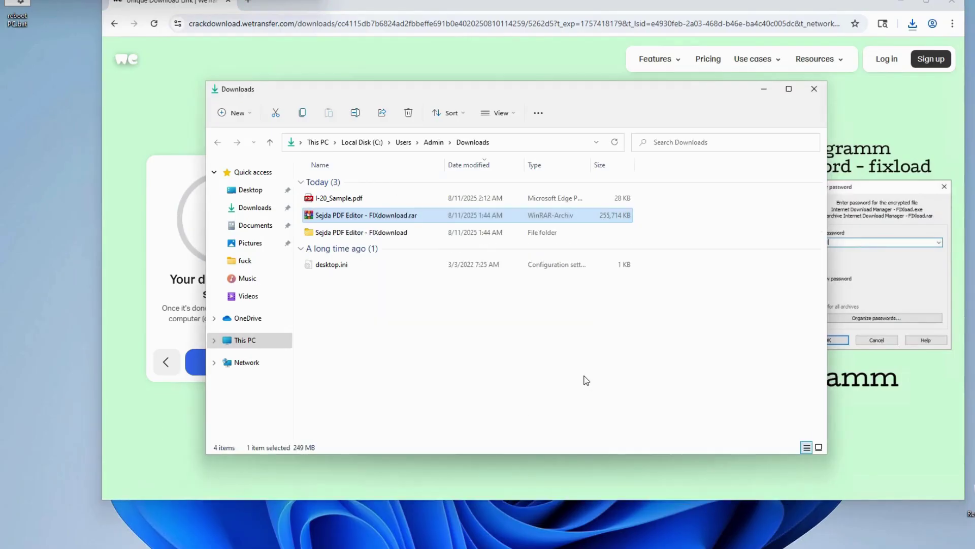
pyautogui.click(384, 233)
# Step: Copy the archive password from the README in the extracted Sejda folder, then close it
pyautogui.doubleClick(384, 234)
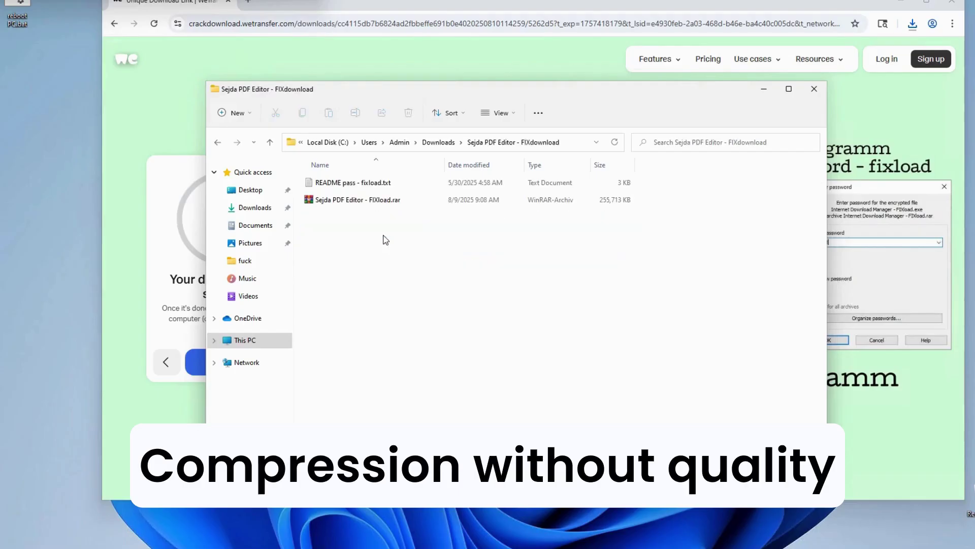
pyautogui.doubleClick(355, 188)
pyautogui.moveTo(300, 233); pyautogui.dragTo(291, 233)
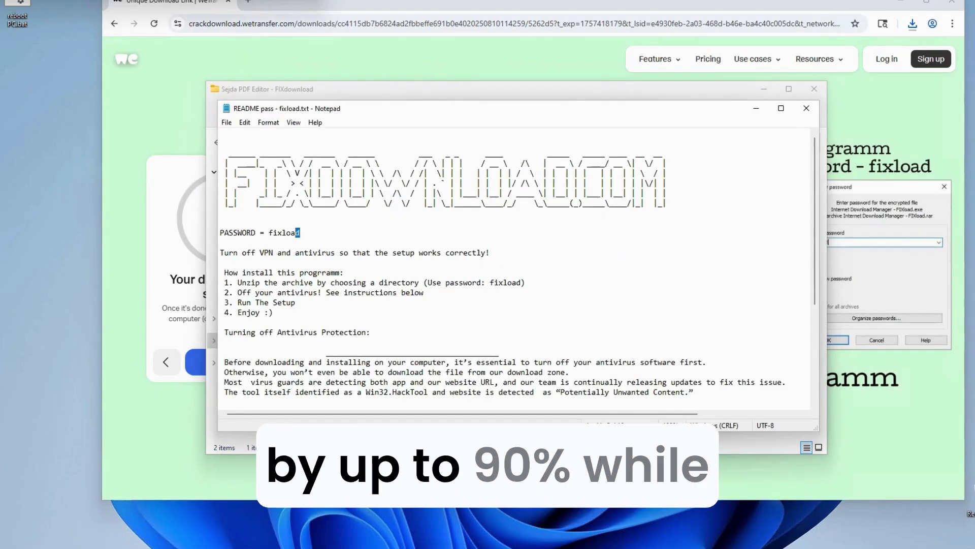
pyautogui.rightClick(268, 247)
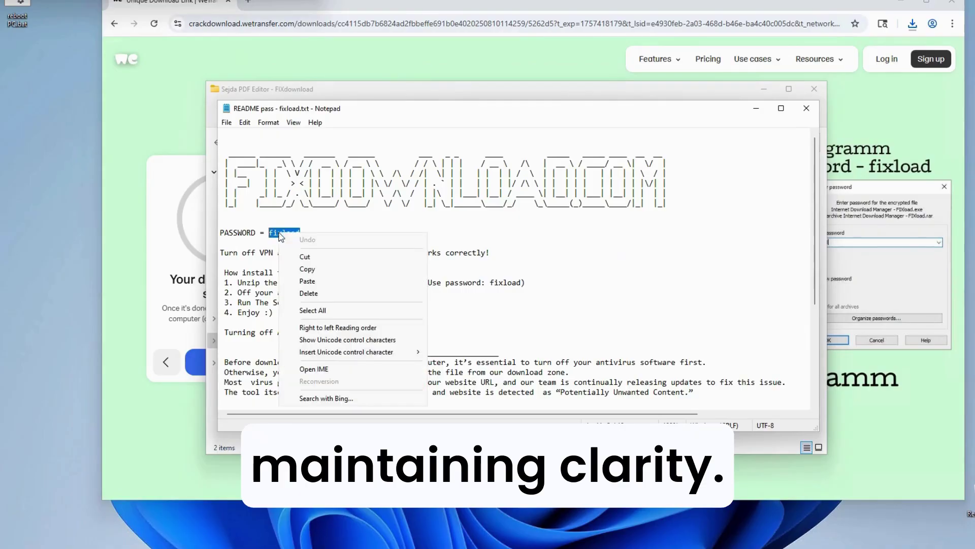
pyautogui.click(295, 270)
pyautogui.hotkey('alt', 'F4')
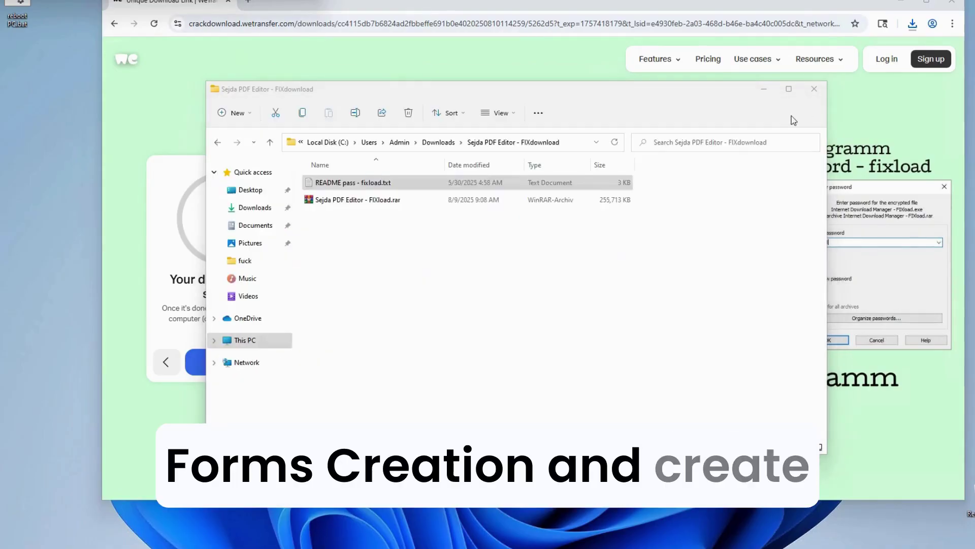
# Step: Extract FIXload.rar with the pasted password and launch Sejda PDF Editor - FIXload.exe
pyautogui.click(374, 203)
pyautogui.rightClick(374, 203)
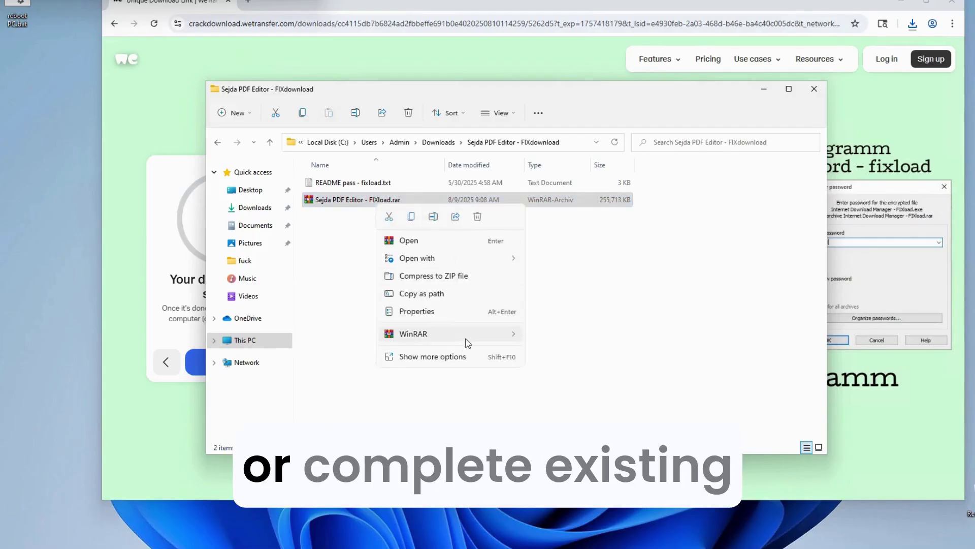
pyautogui.moveTo(508, 331)
pyautogui.click(586, 389)
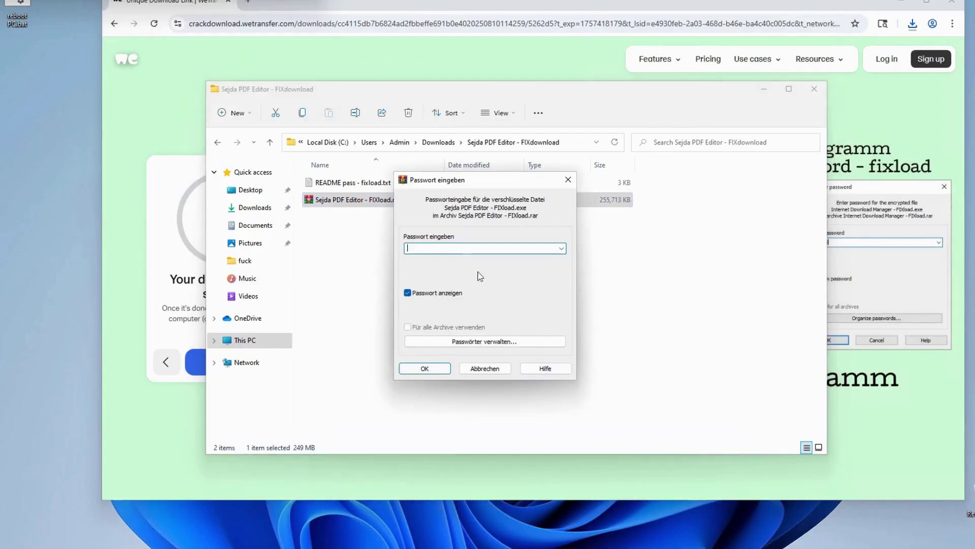
pyautogui.rightClick(456, 249)
pyautogui.click(484, 299)
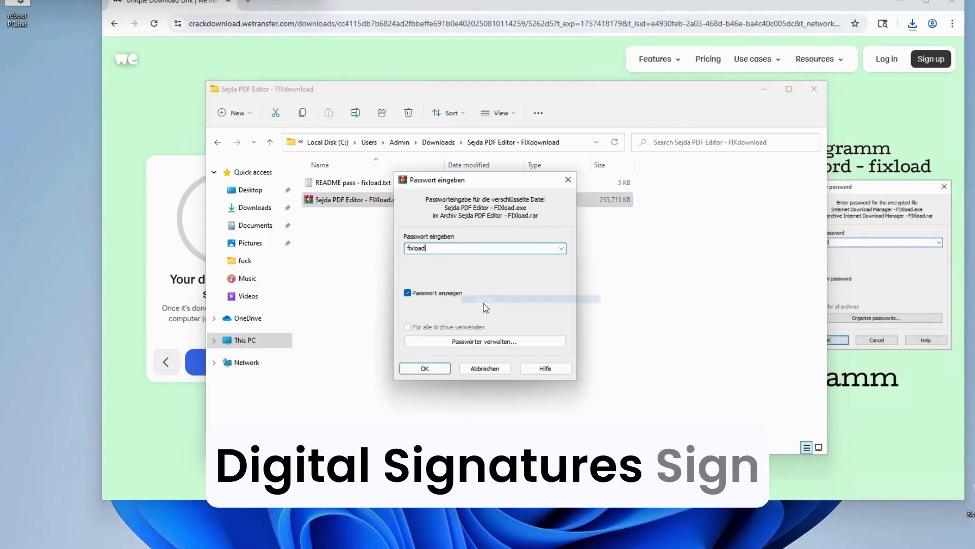
pyautogui.click(444, 367)
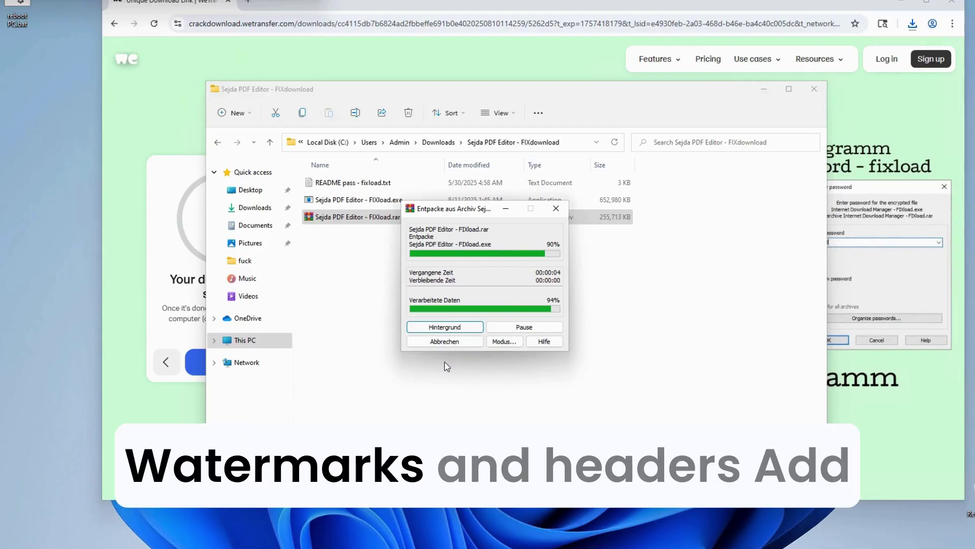
pyautogui.doubleClick(341, 200)
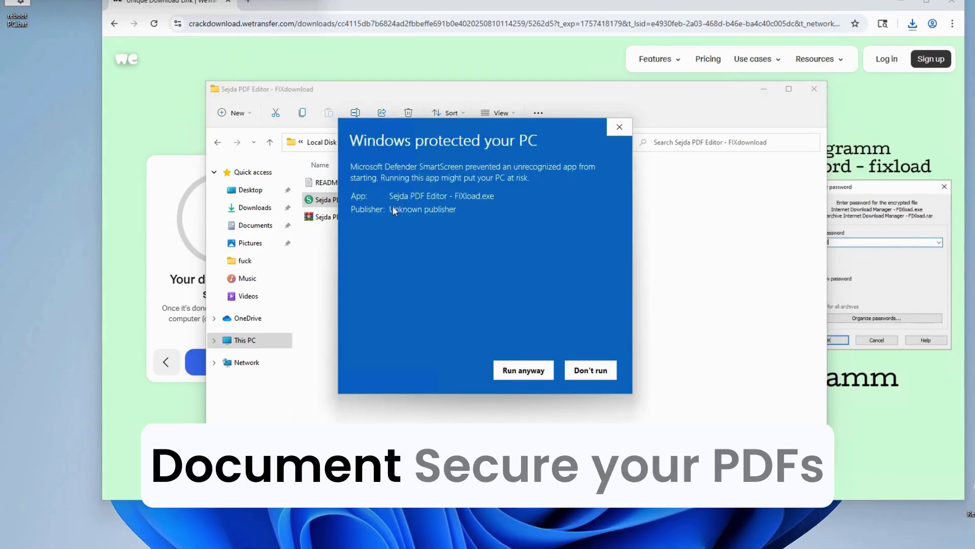
# Step: Run the installer past SmartScreen, install Sejda PDF Editor 2024, and launch it from the desktop shortcut
pyautogui.click(523, 370)
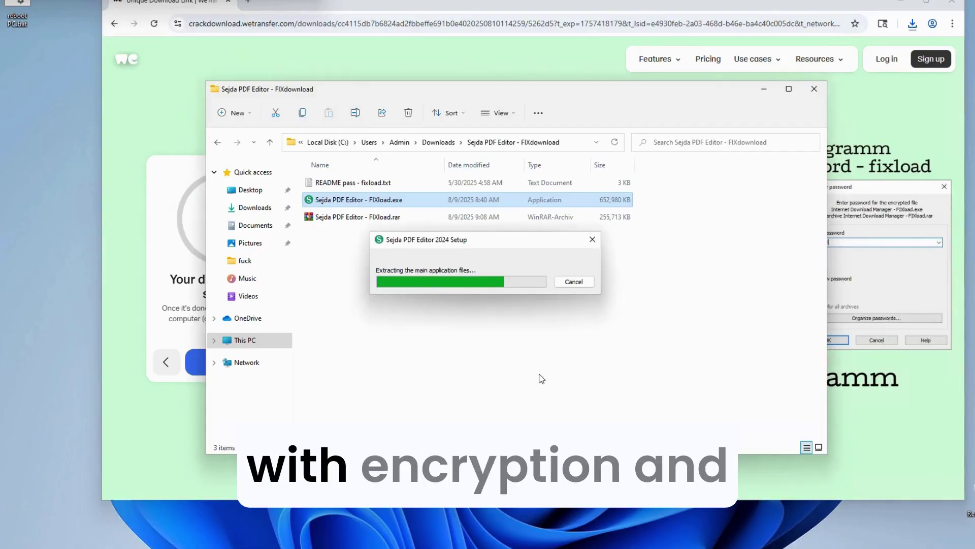
pyautogui.click(538, 362)
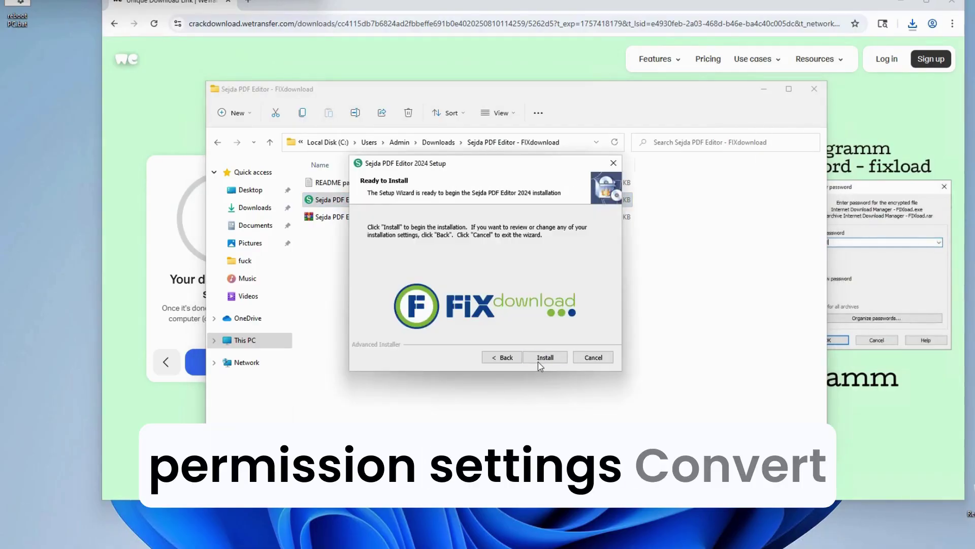
pyautogui.click(538, 362)
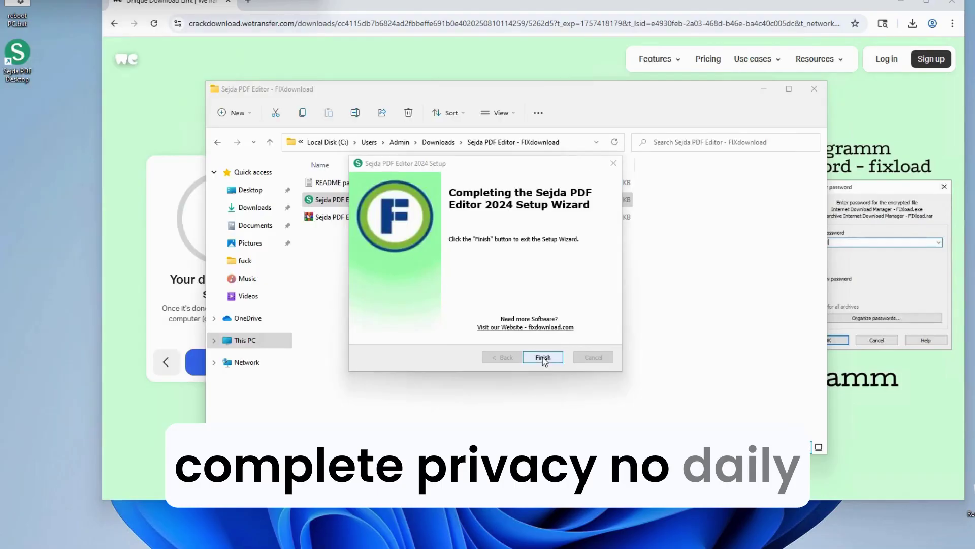
pyautogui.click(542, 358)
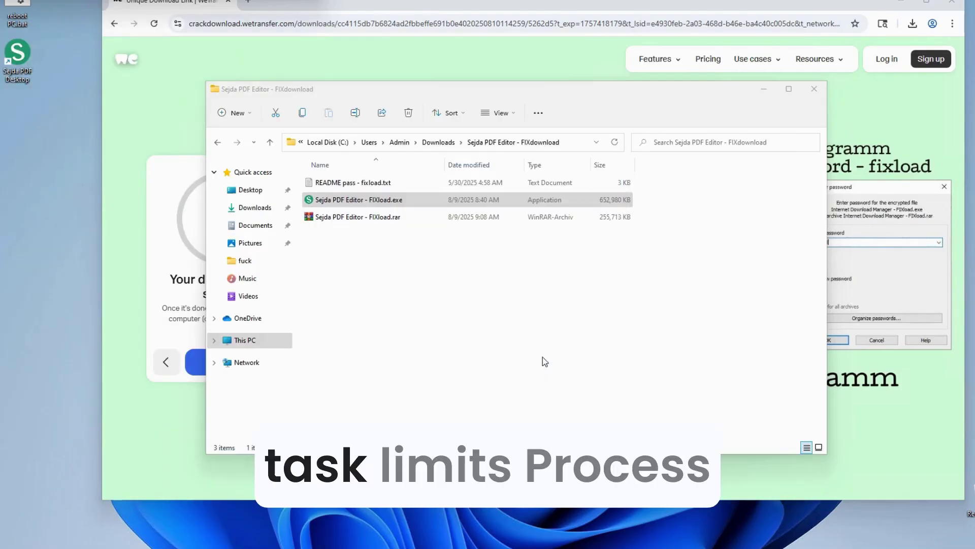
pyautogui.doubleClick(13, 72)
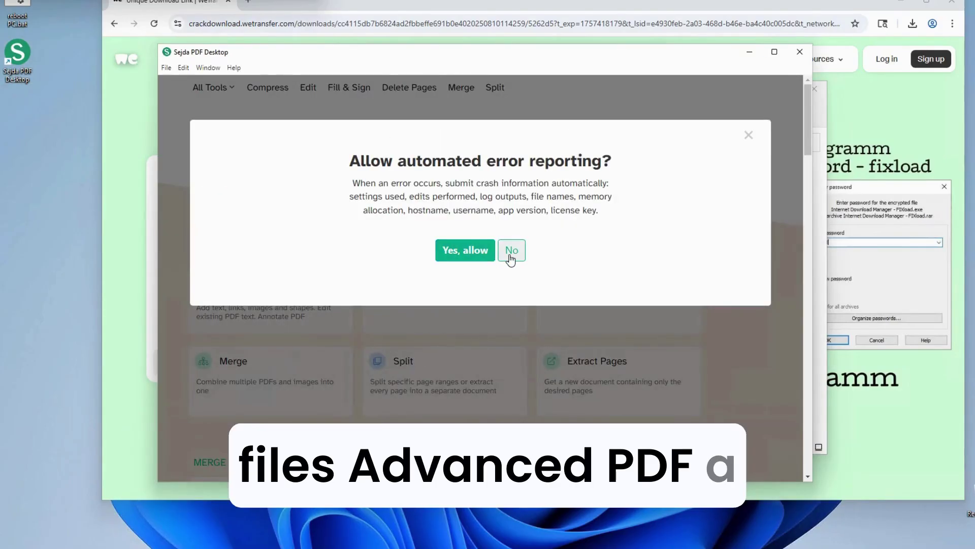
# Step: Decline error reporting and open I-20_Sample.pdf from Downloads in the PDF Editor
pyautogui.click(510, 251)
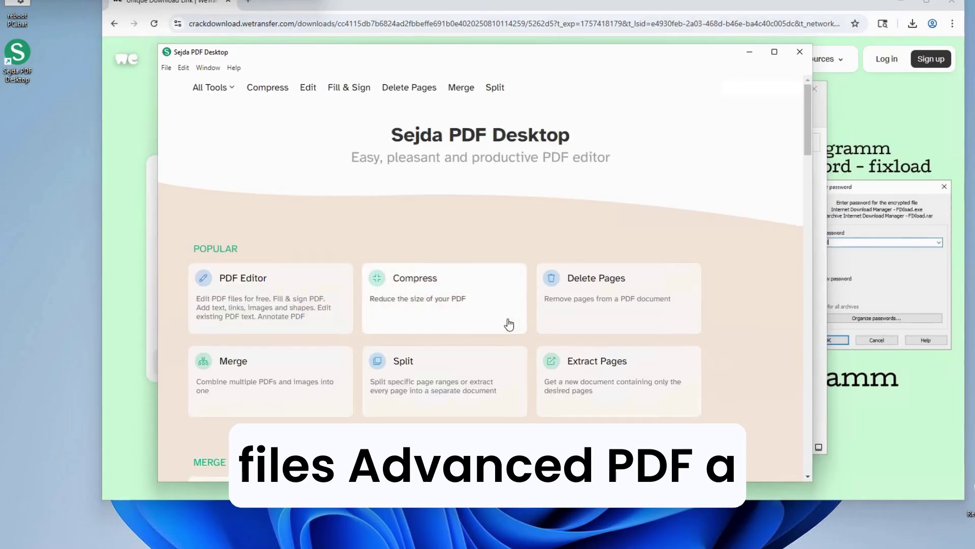
pyautogui.click(280, 293)
pyautogui.click(456, 248)
pyautogui.click(212, 174)
pyautogui.click(289, 166)
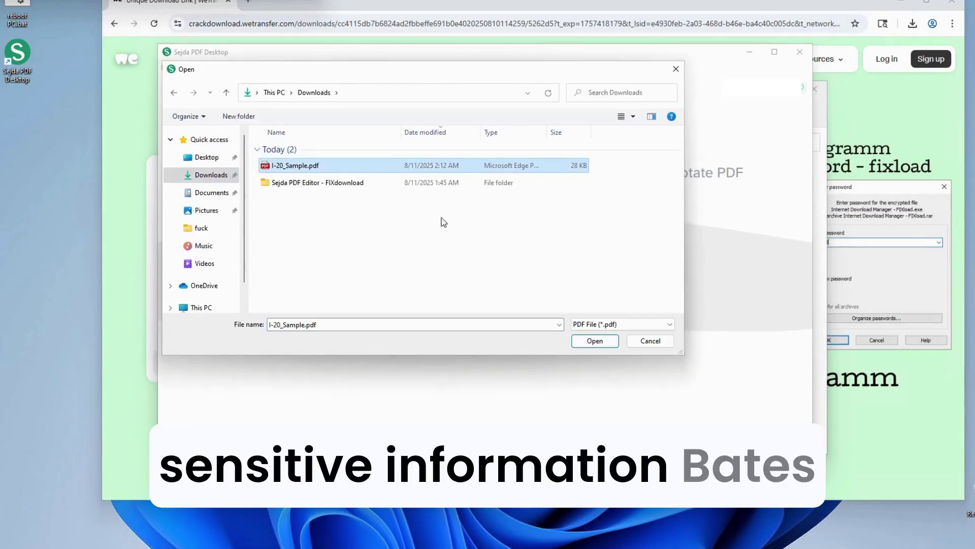
pyautogui.click(590, 343)
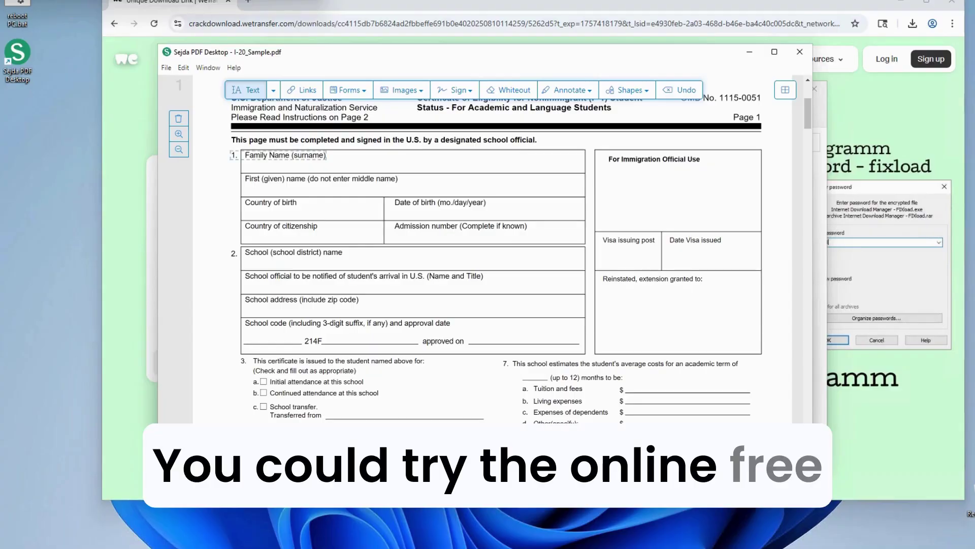
# Step: Enter 'Johns' on the Family Name line and replace the First name line with 'John'
pyautogui.click(319, 154)
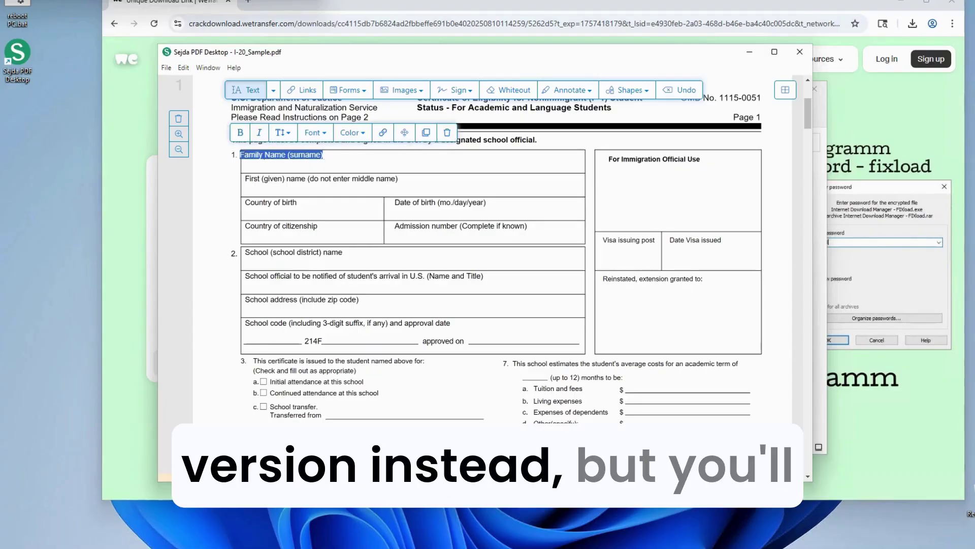
pyautogui.write('Johns')
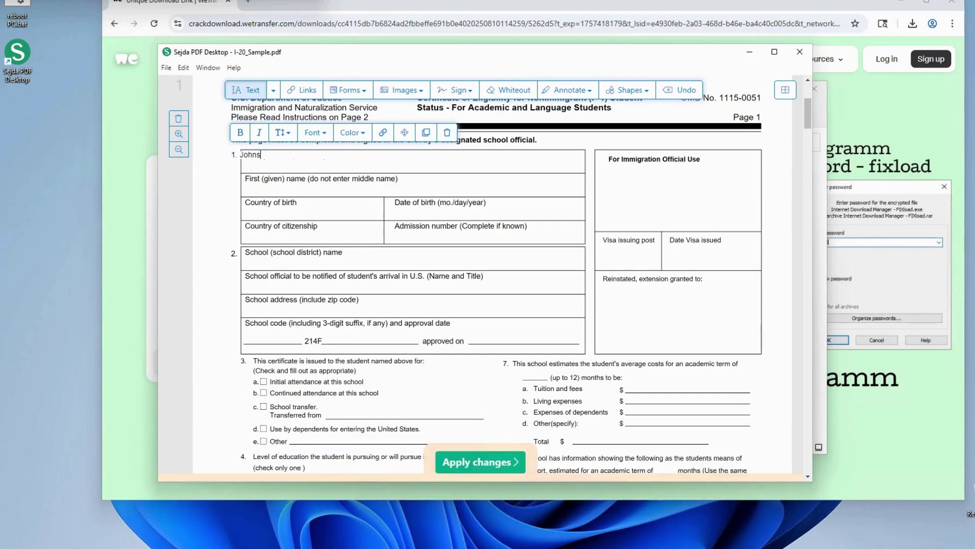
pyautogui.press('Escape')
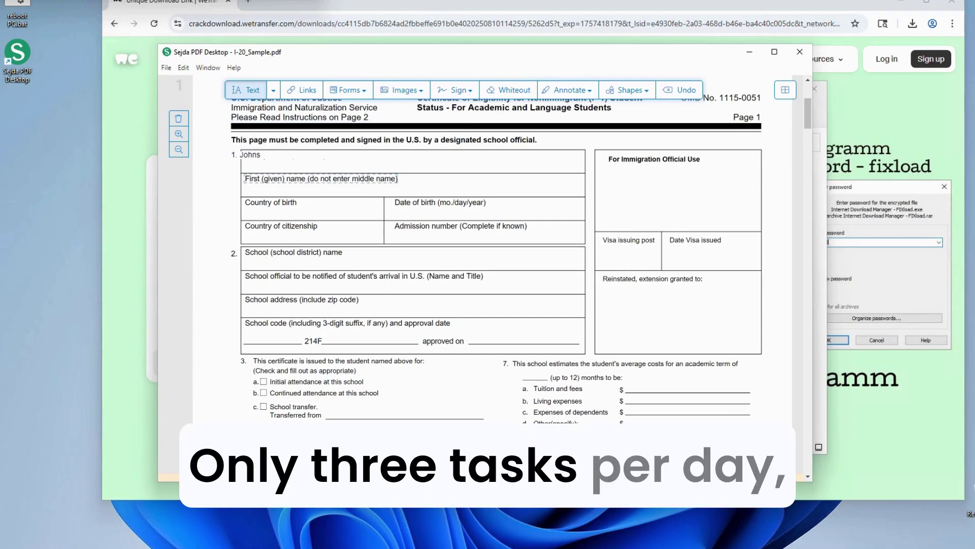
pyautogui.click(397, 179)
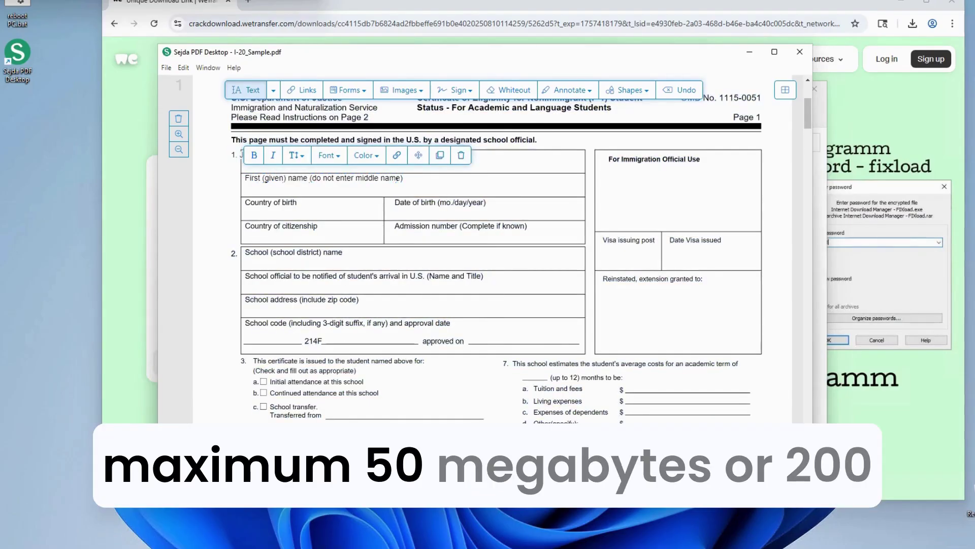
pyautogui.tripleClick(397, 179)
pyautogui.press('BackSpace')
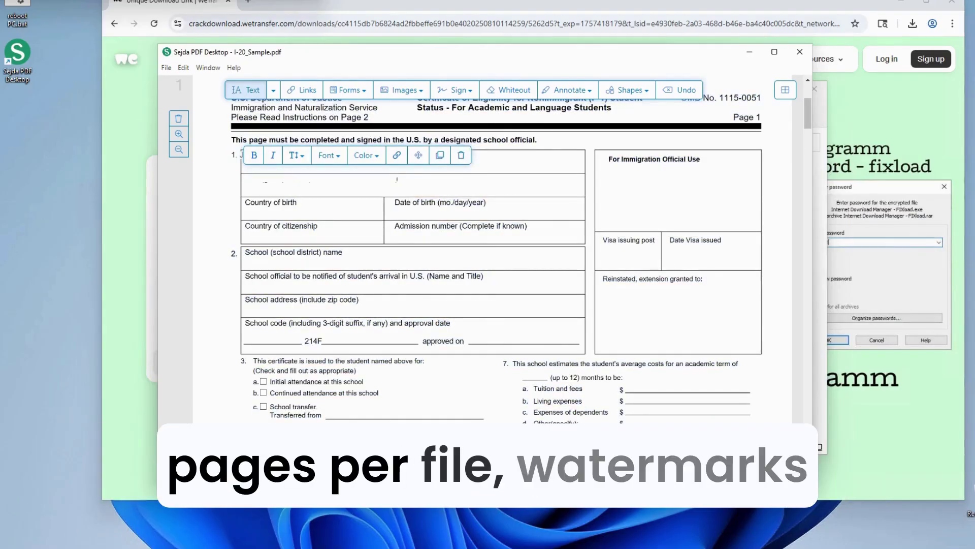
pyautogui.write('John')
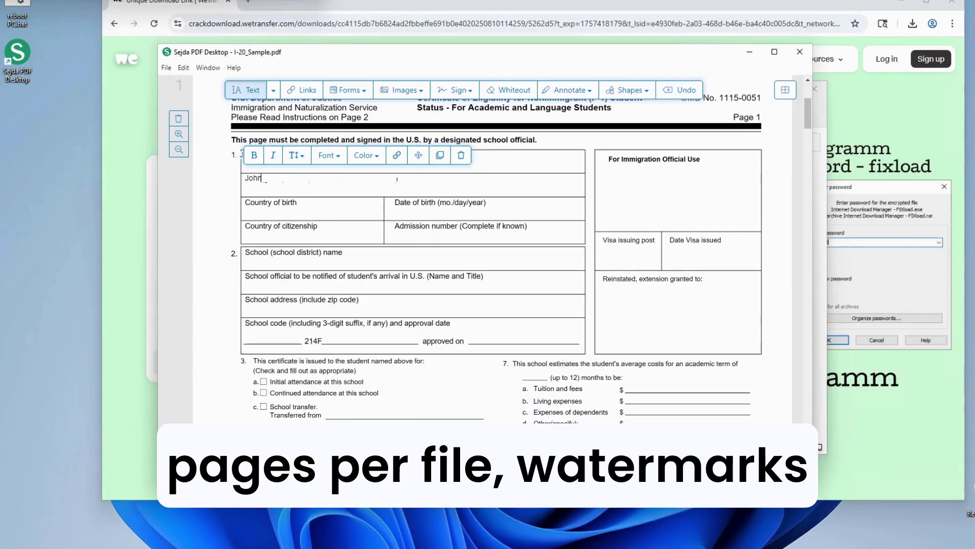
pyautogui.click(232, 252)
# Step: Add a text box near item 3, move it beside item 3b, and type the note 'Hello'
pyautogui.scroll(-3, 508, 249)
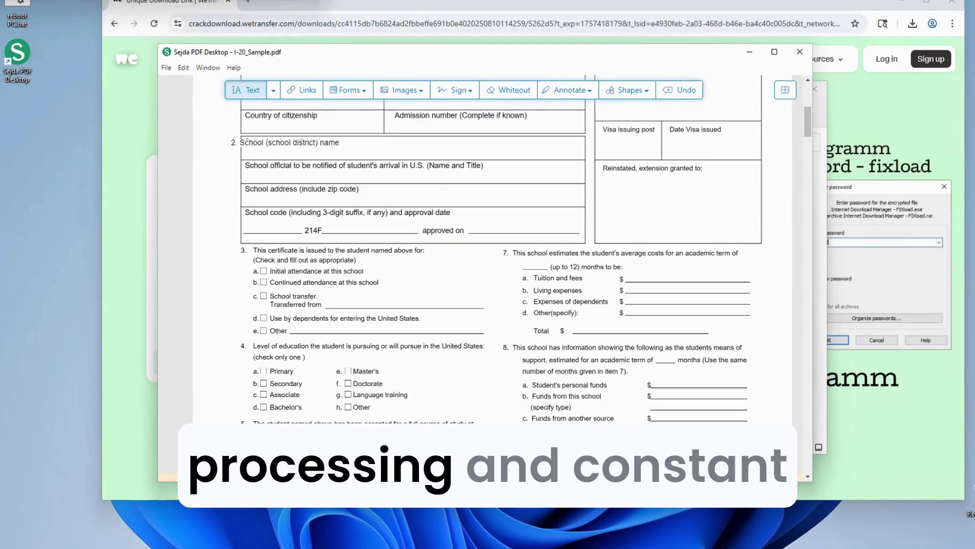
pyautogui.click(264, 241)
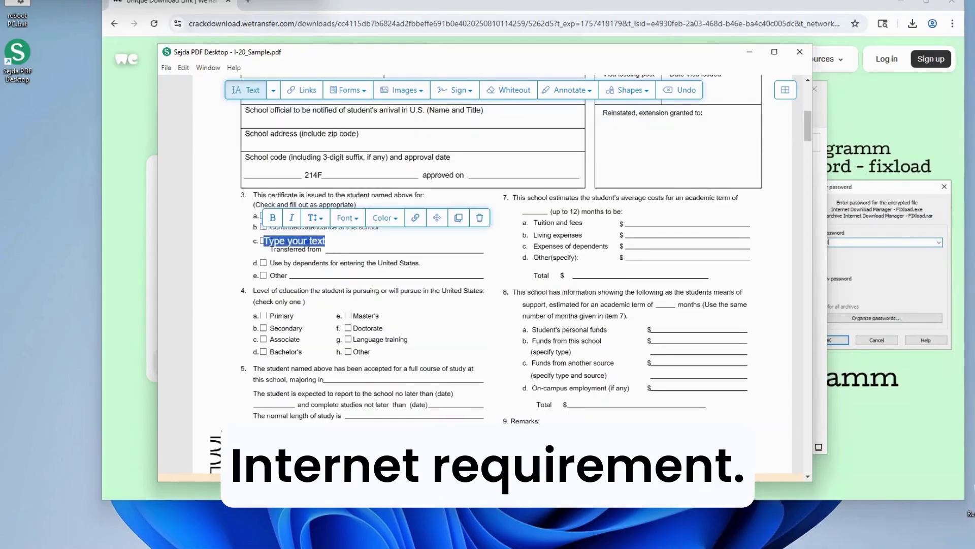
pyautogui.click(366, 241)
pyautogui.click(293, 240)
pyautogui.press('Delete')
pyautogui.moveTo(396, 241); pyautogui.dragTo(452, 236)
pyautogui.write('Hello')
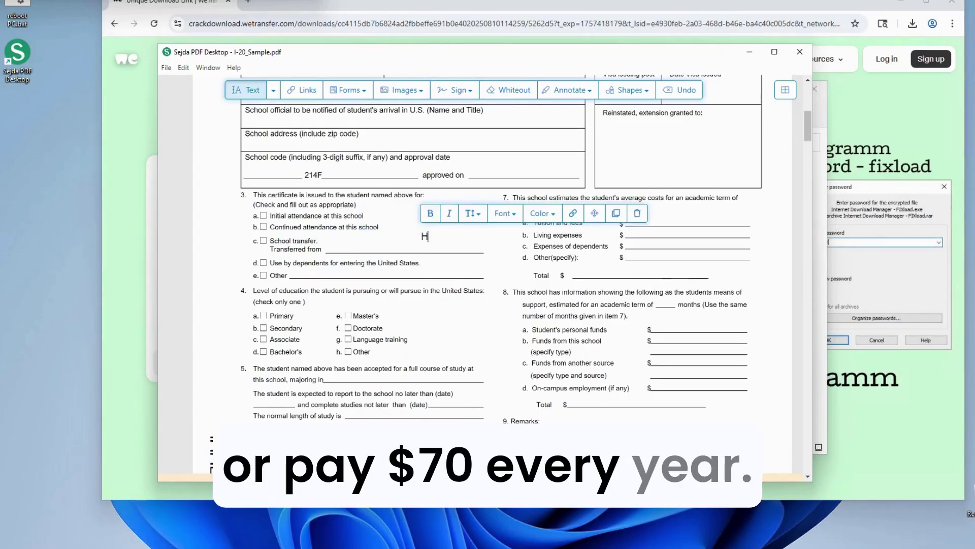
pyautogui.click(421, 236)
pyautogui.press('Delete')
pyautogui.press('Delete')
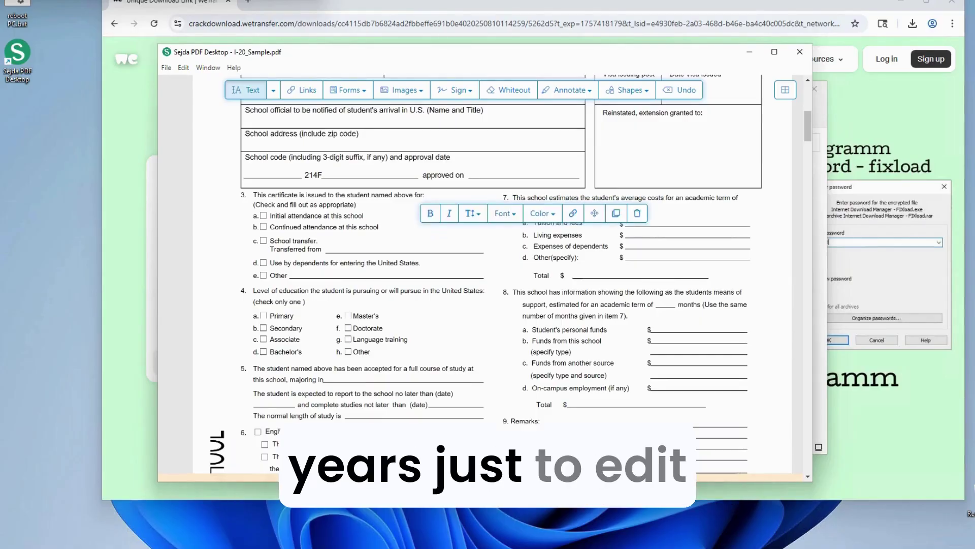
# Step: Add a text box in the left margin and select the page 3 Family Name label text
pyautogui.scroll(-6, 488, 274)
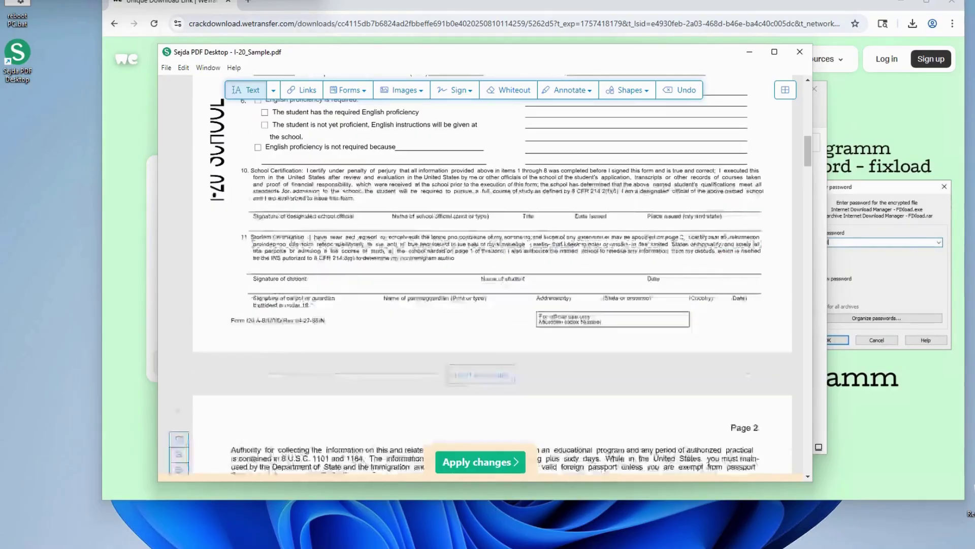
pyautogui.scroll(5, 488, 274)
pyautogui.click(219, 245)
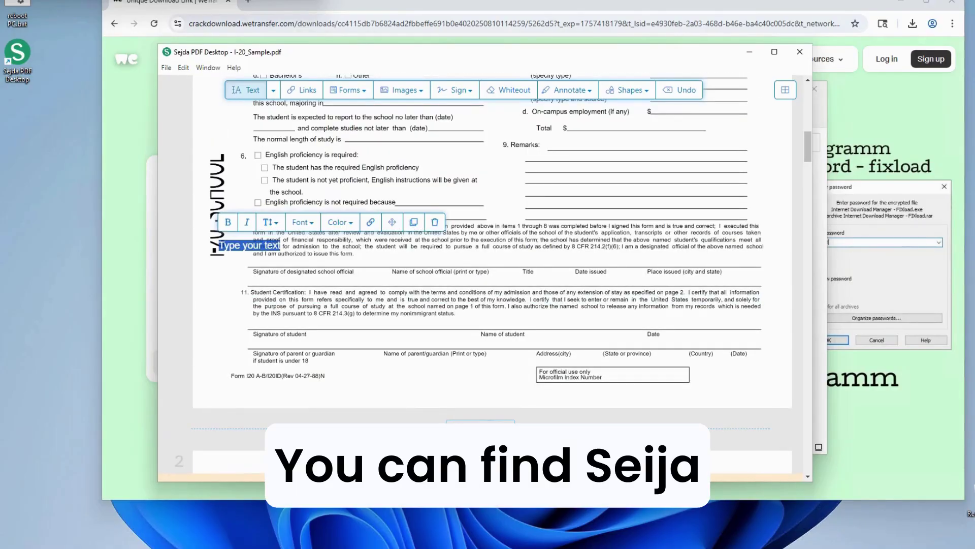
pyautogui.scroll(-10, 487, 275)
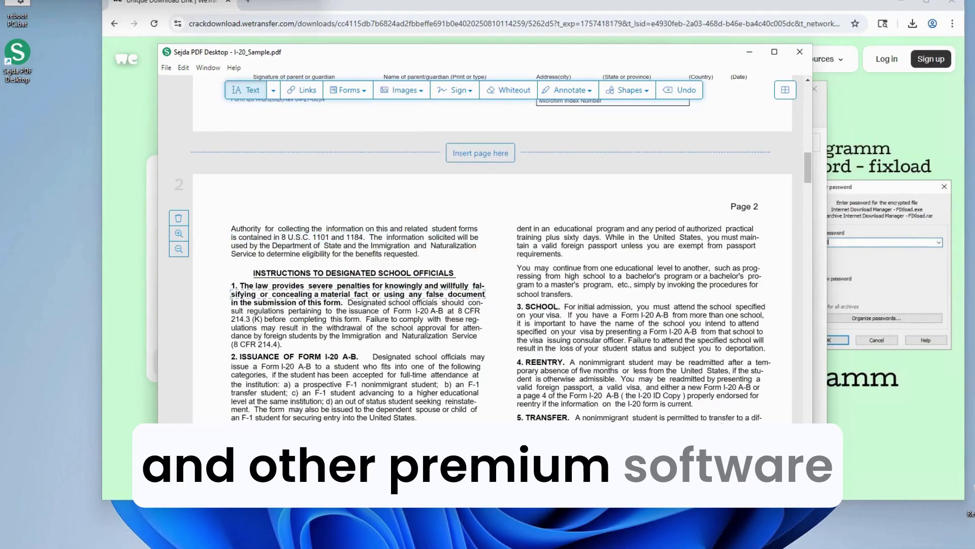
pyautogui.scroll(-15, 488, 275)
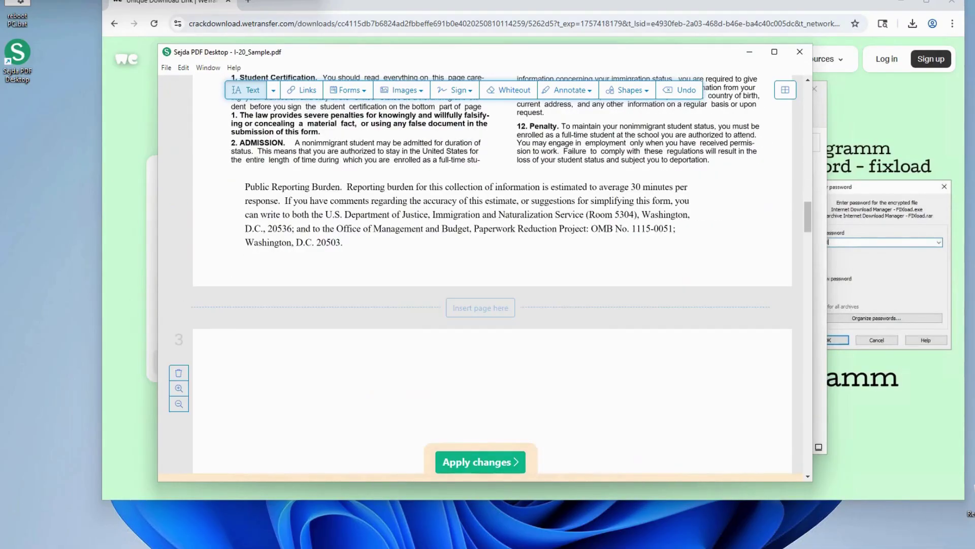
pyautogui.scroll(3, 488, 274)
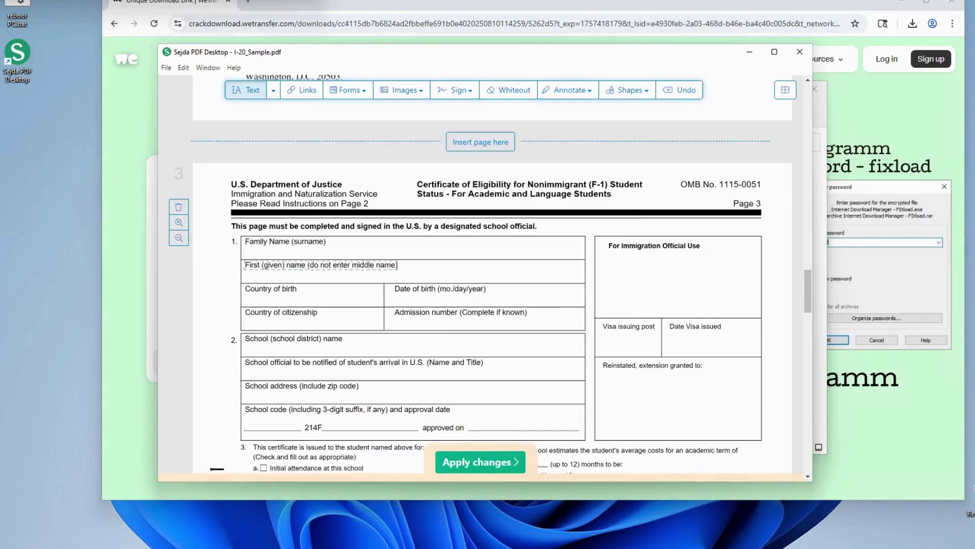
pyautogui.click(284, 242)
pyautogui.moveTo(323, 241); pyautogui.dragTo(244, 241)
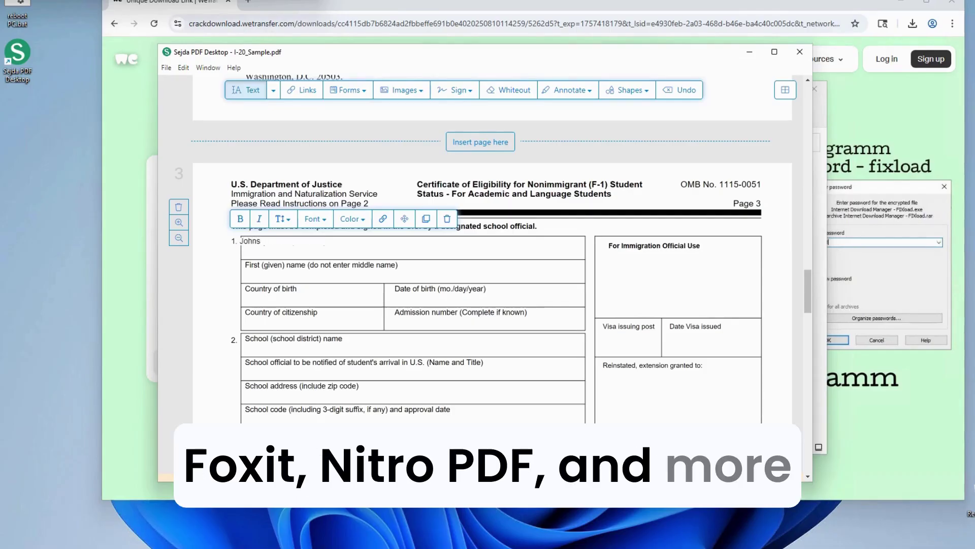
# Step: Apply the edits, save edited_I-20_Sample.pdf into Downloads, and go back to the PDF Editor
pyautogui.click(480, 462)
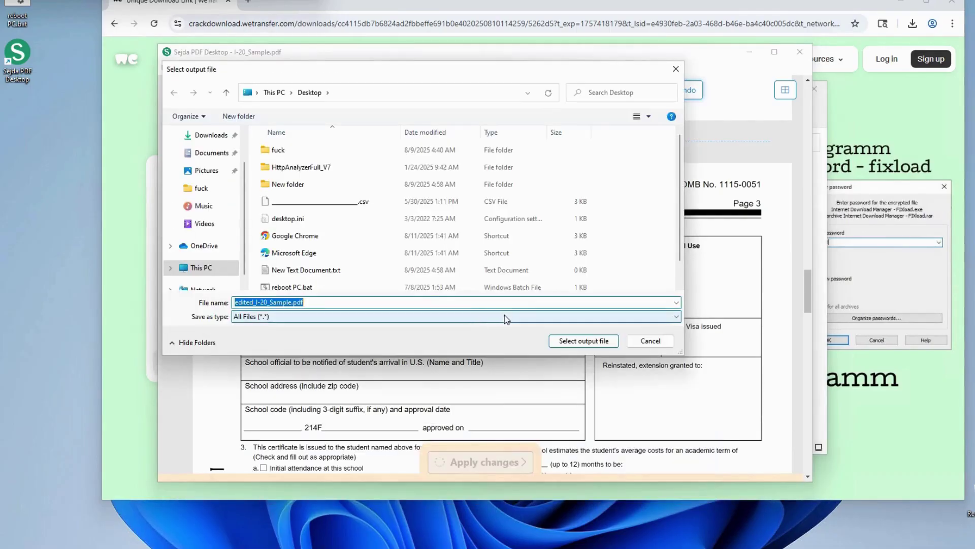
pyautogui.click(206, 135)
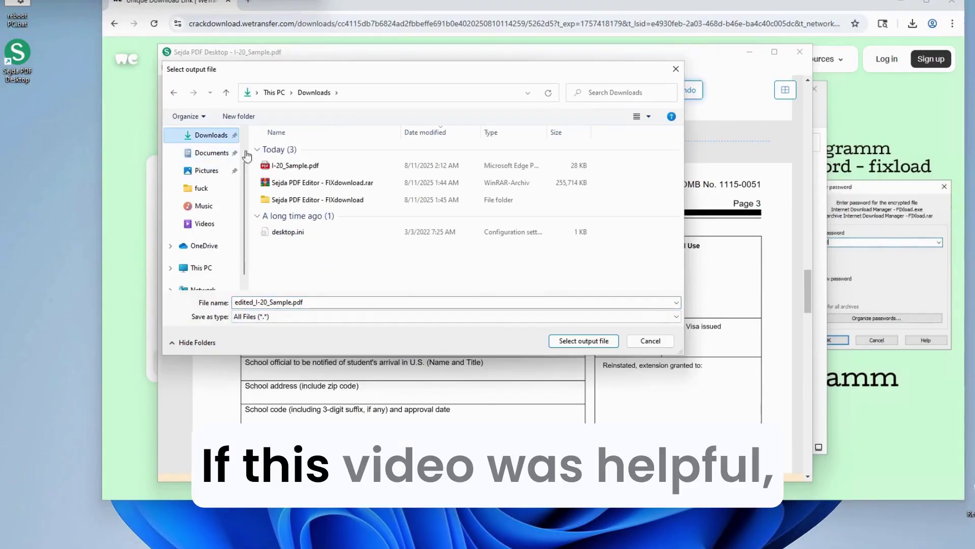
pyautogui.click(584, 340)
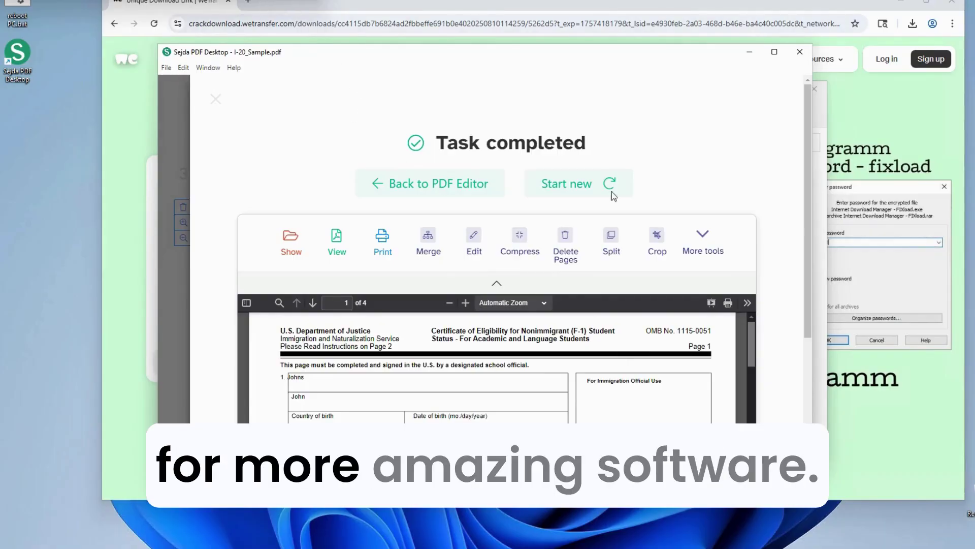
pyautogui.click(215, 99)
pyautogui.scroll(15, 635, 369)
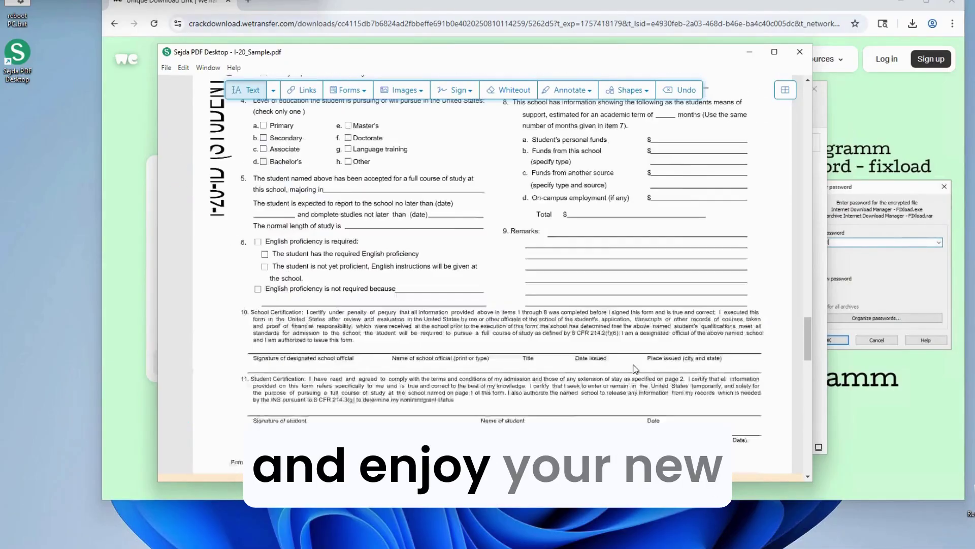
pyautogui.scroll(15, 635, 369)
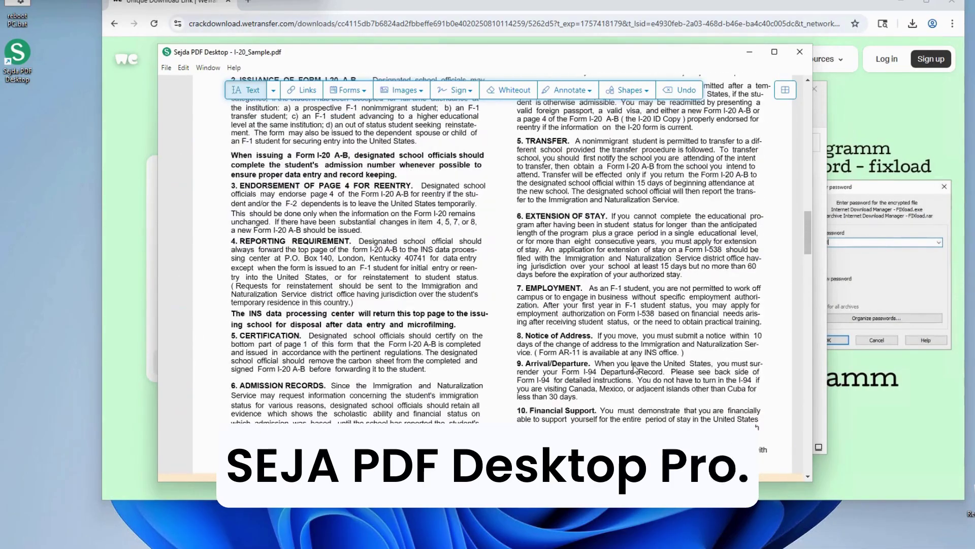